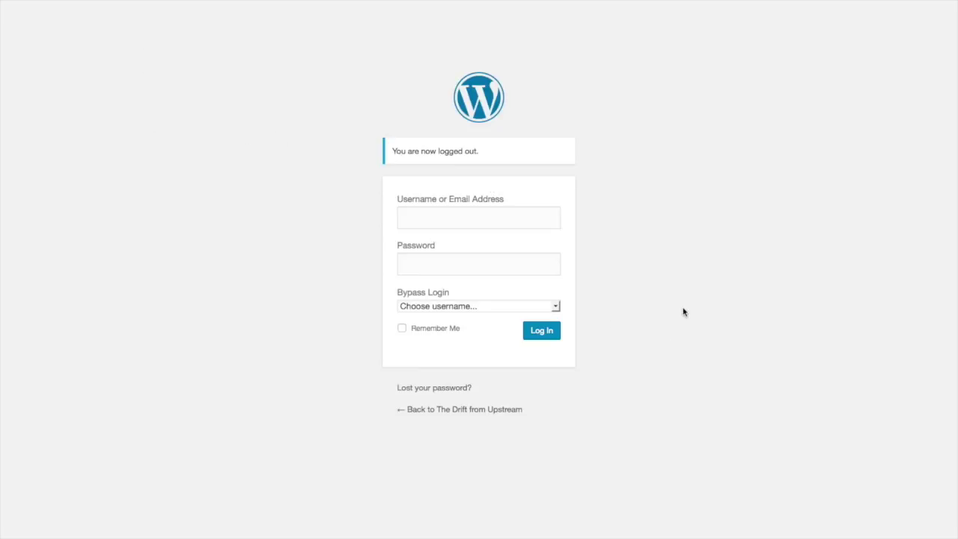
- Log in to the site with a username chosen through Bypass Login
left_click(555, 308)
left_click(468, 338)
left_click(547, 333)
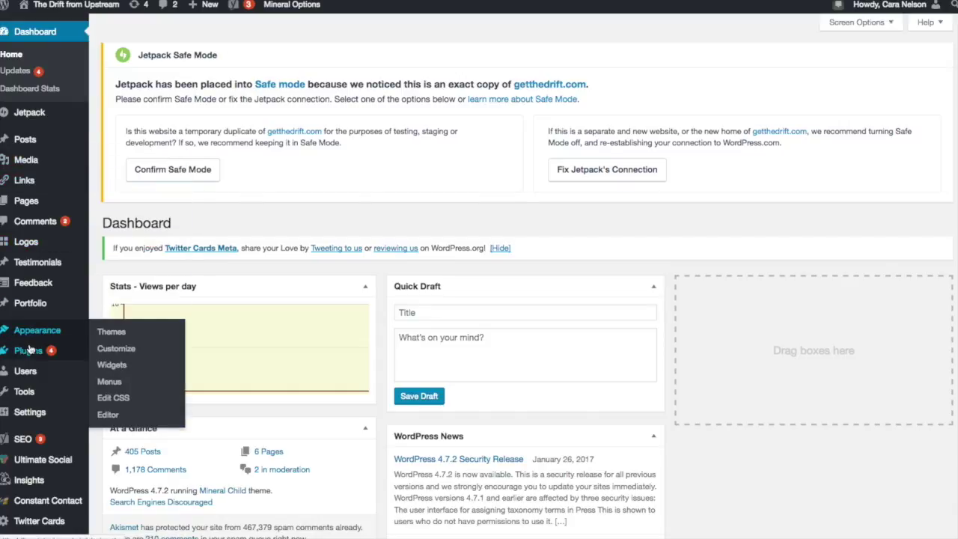
- Open the Widgets page and expand the Bazaarvoice Image Widget in the Default Sidebar
mouse_move(28, 348)
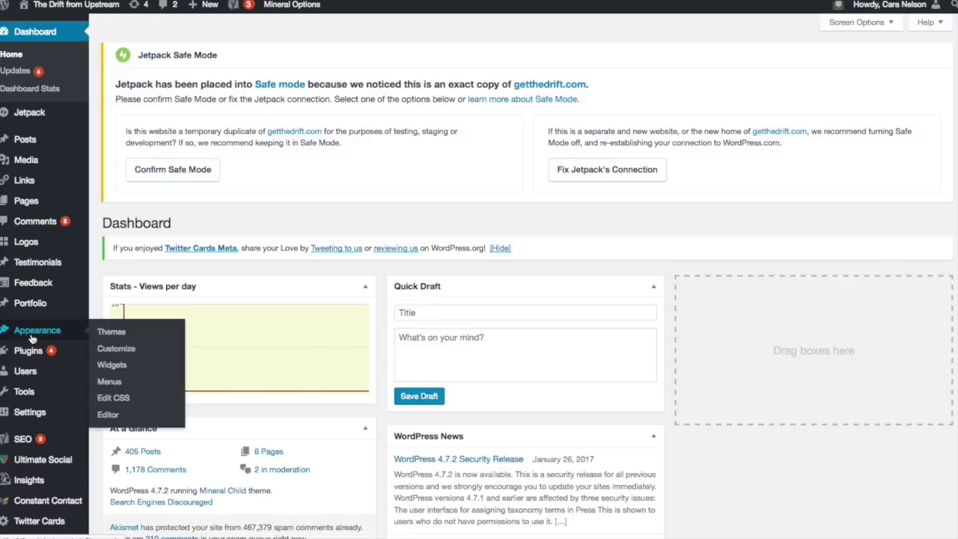
left_click(112, 365)
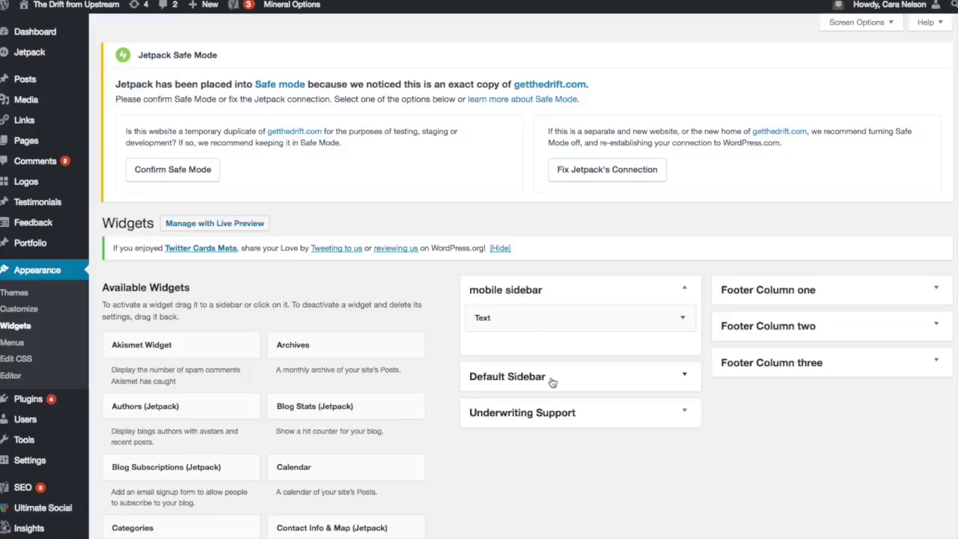
left_click(685, 377)
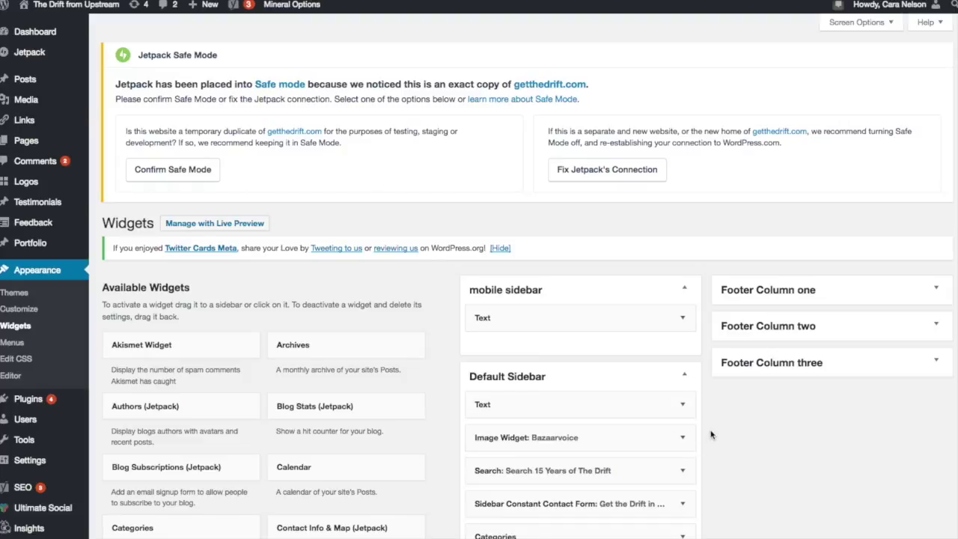
scroll(711, 434, "down", 1)
scroll(711, 434, "down", 1)
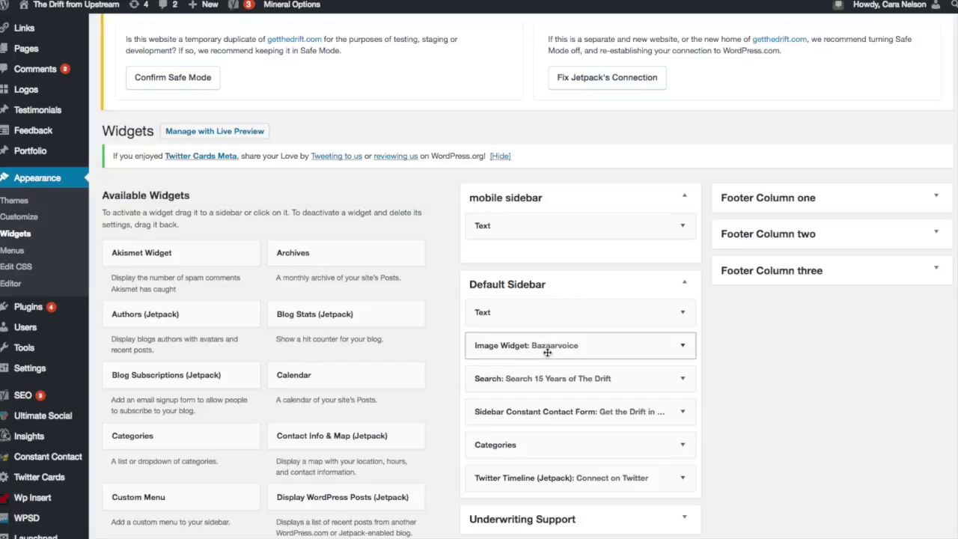
left_click(683, 346)
scroll(688, 375, "down", 2)
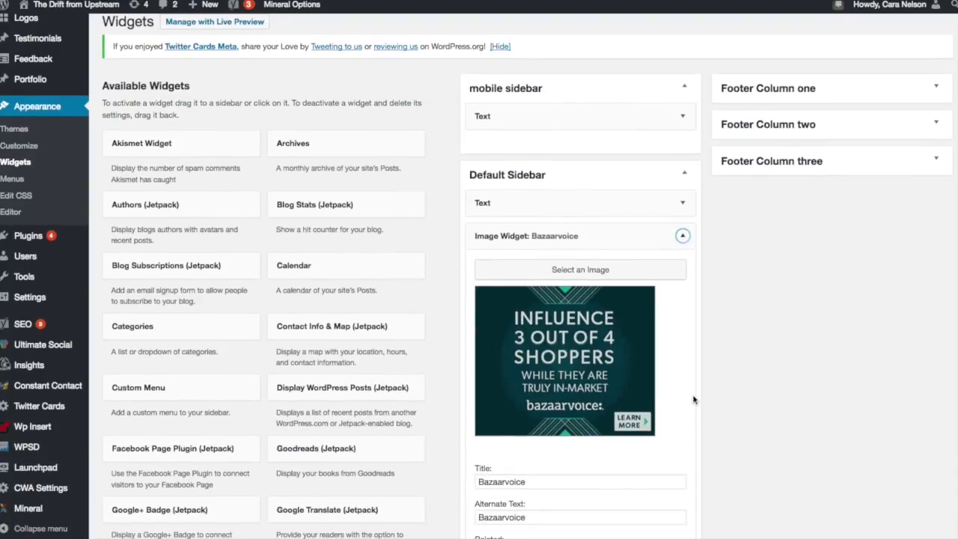
scroll(693, 399, "down", 1)
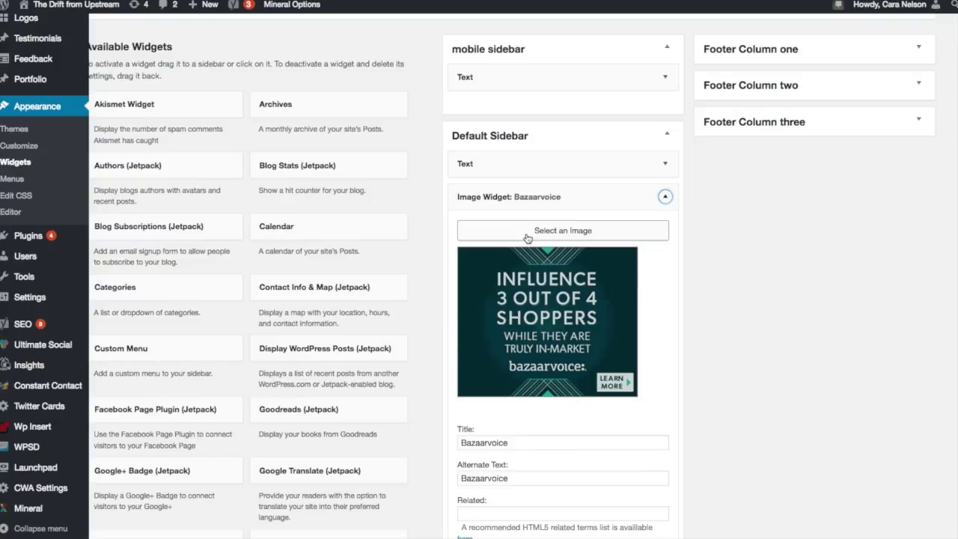
- Upload krux-ad-300x250-v6-1.png from the Krux 2/27 folder as the Image Widget's new image
left_click(638, 233)
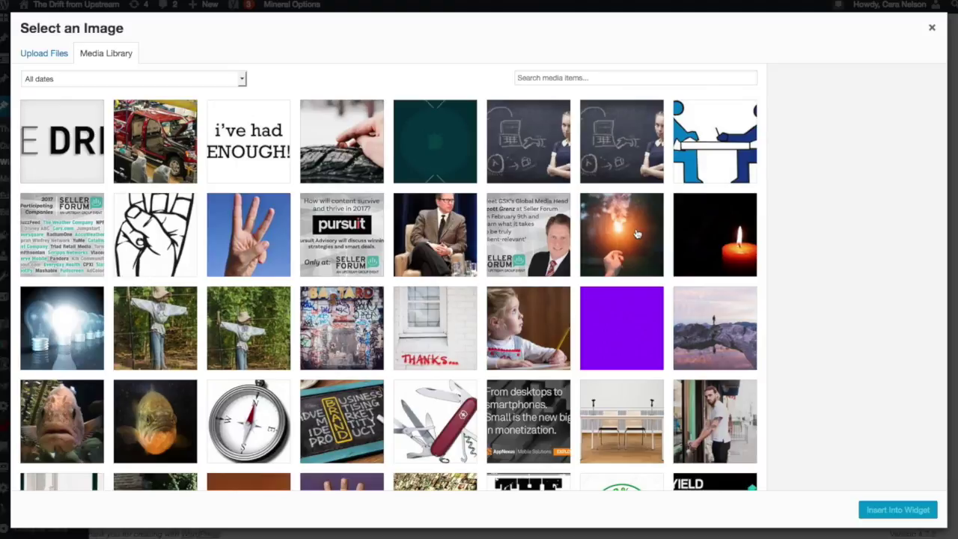
left_click(43, 60)
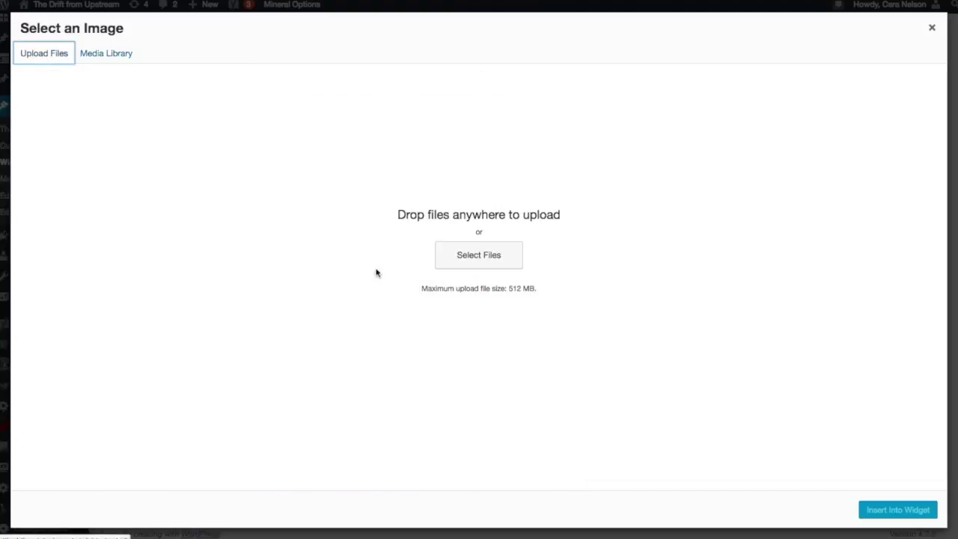
left_click(473, 256)
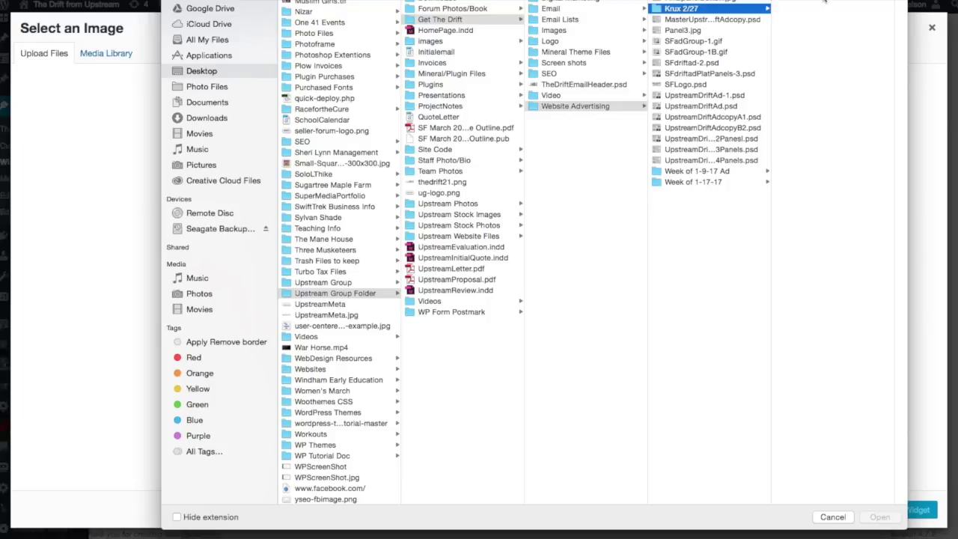
key("Right")
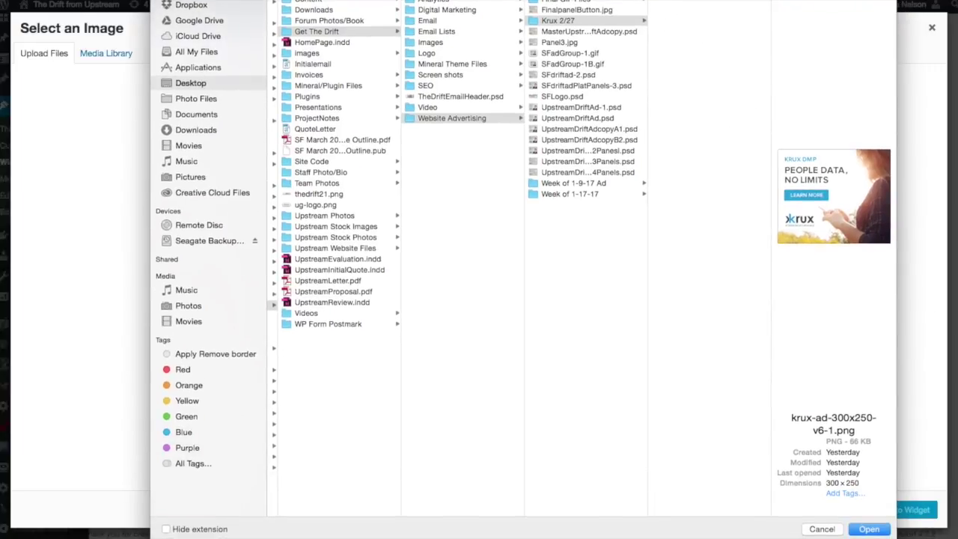
left_click(867, 529)
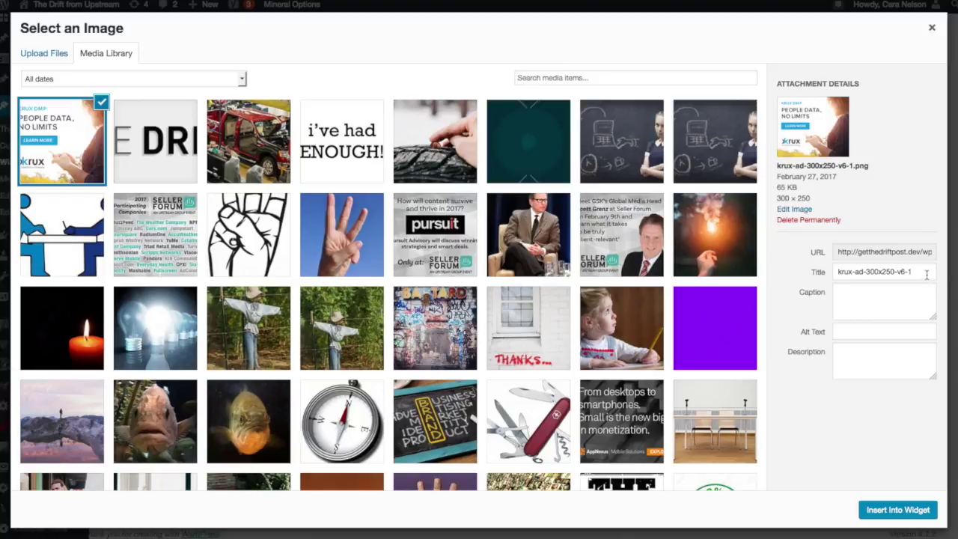
- Change the uploaded image's title to "Krux ad"
left_click_drag(927, 274, 828, 274)
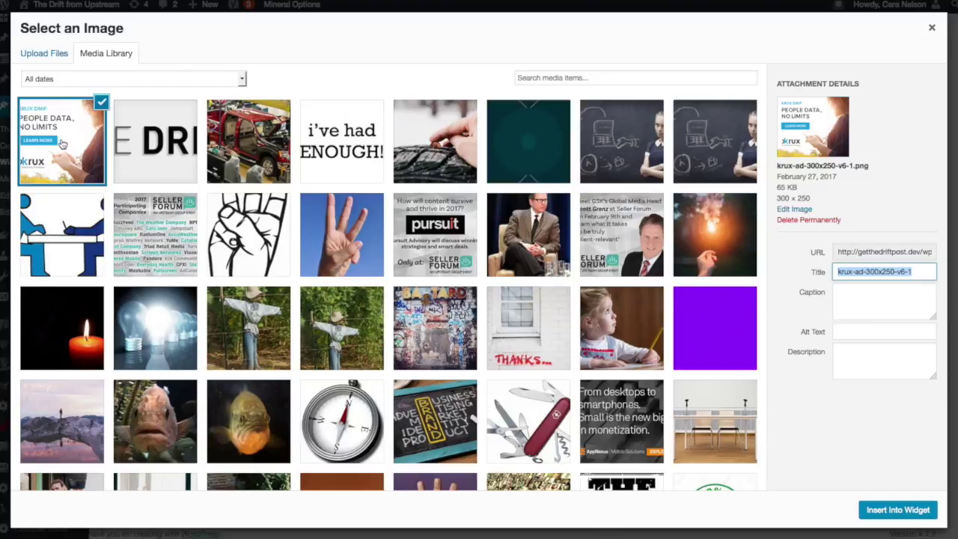
left_click(918, 274)
left_click_drag(918, 273, 853, 272)
type("ad")
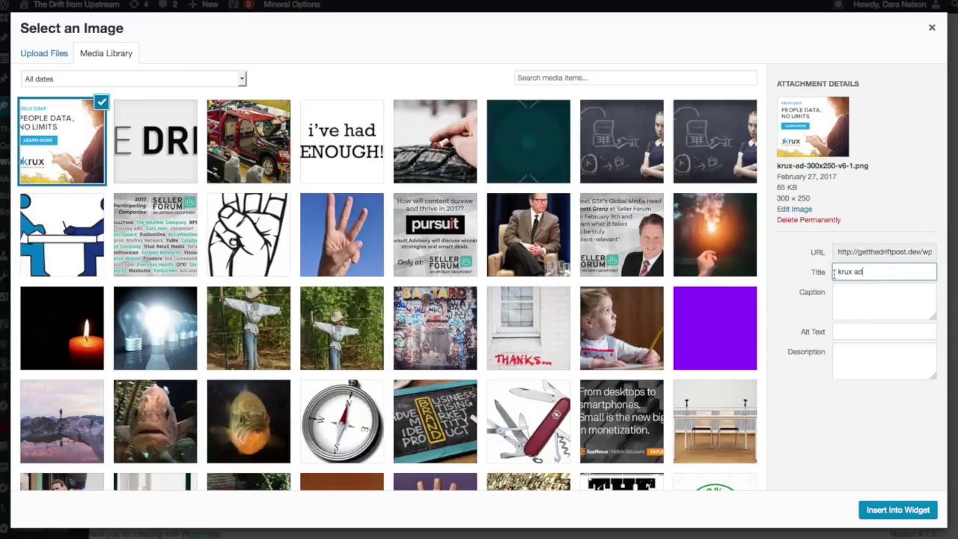
left_click(841, 272)
key("BackSpace")
type("K")
- Copy the image title "Krux ad" into its alt text and insert the image into the widget
left_click_drag(879, 272, 810, 275)
key("ctrl+c")
left_click(851, 331)
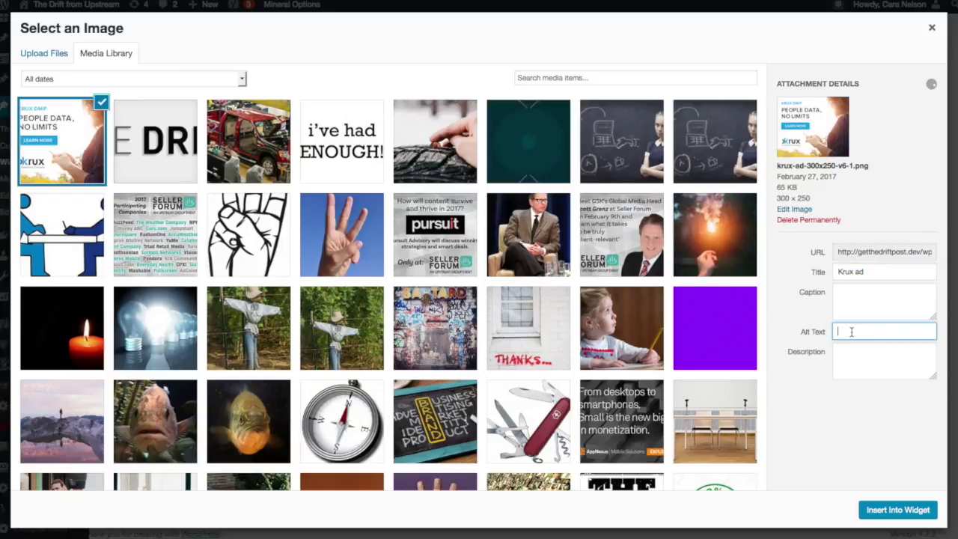
key("ctrl+v")
left_click(892, 511)
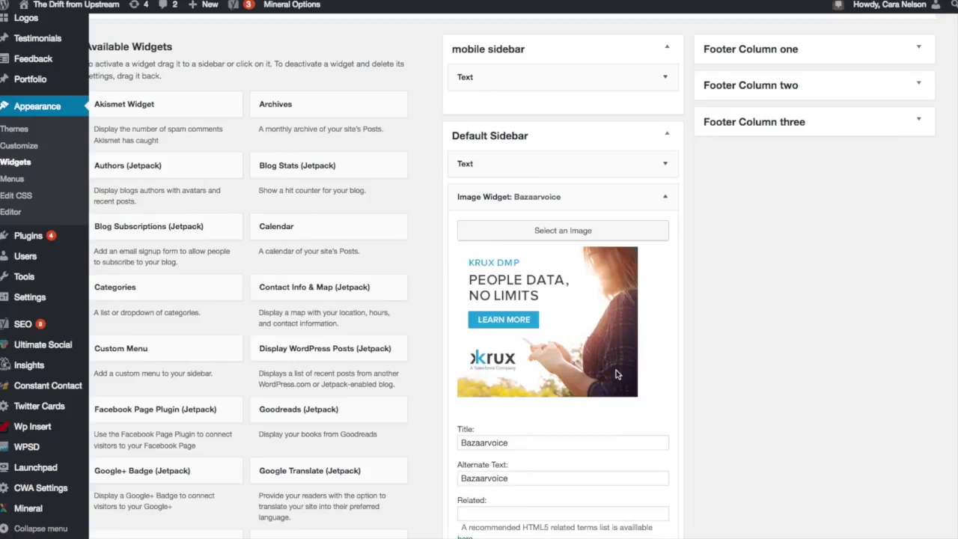
- Replace both the Image Widget's title and its alternate text with "Krux ad"
scroll(660, 282, "down", 1)
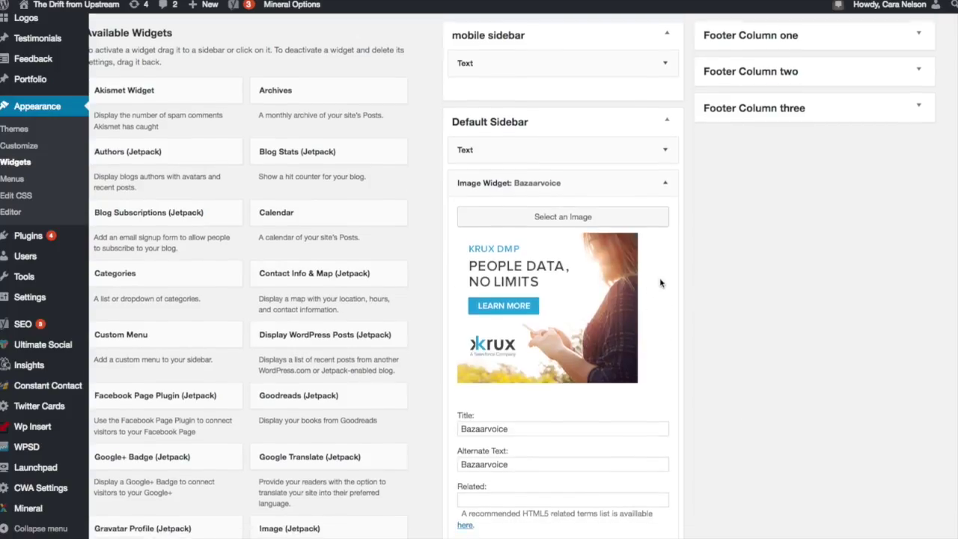
scroll(660, 283, "down", 3)
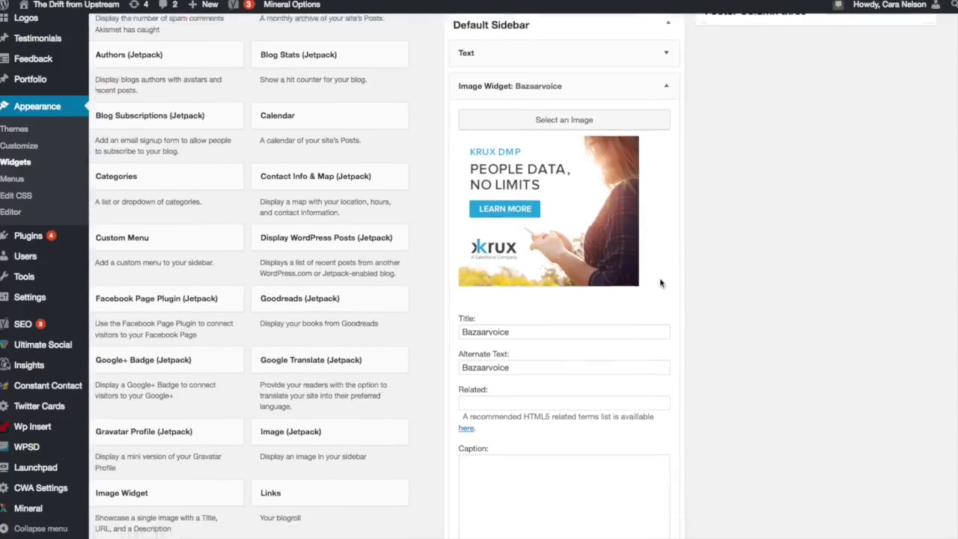
scroll(660, 283, "down", 1)
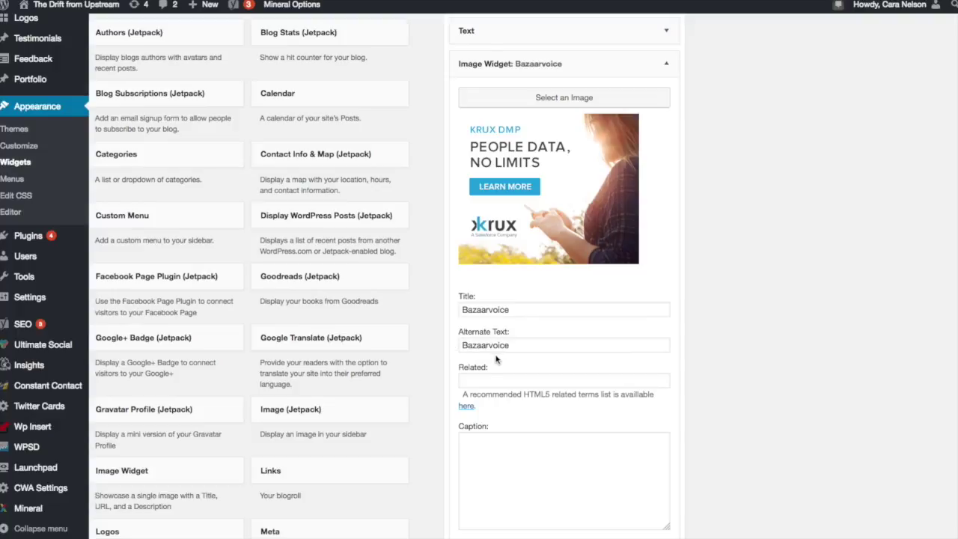
left_click_drag(524, 307, 445, 311)
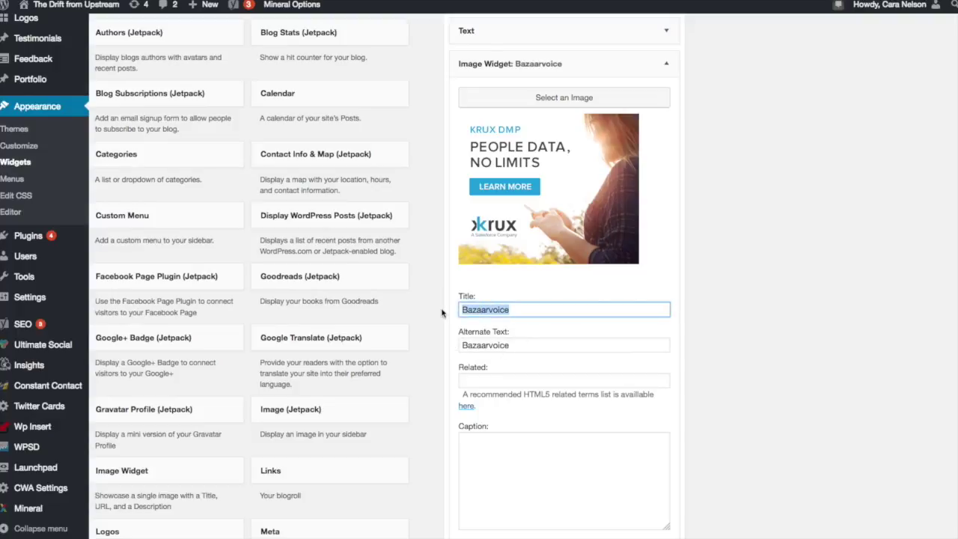
type("Krux ad")
left_click_drag(524, 346, 421, 342)
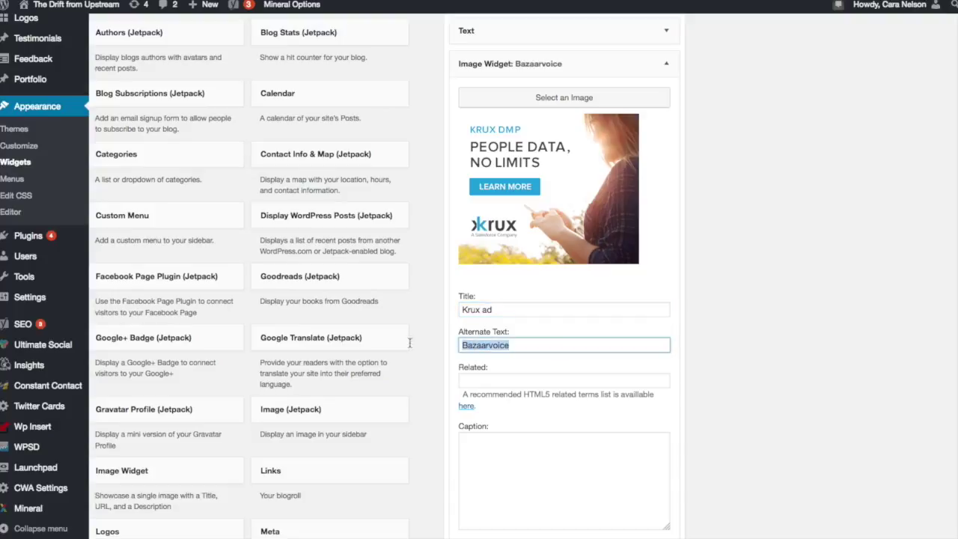
key("ctrl+v")
left_click(560, 325)
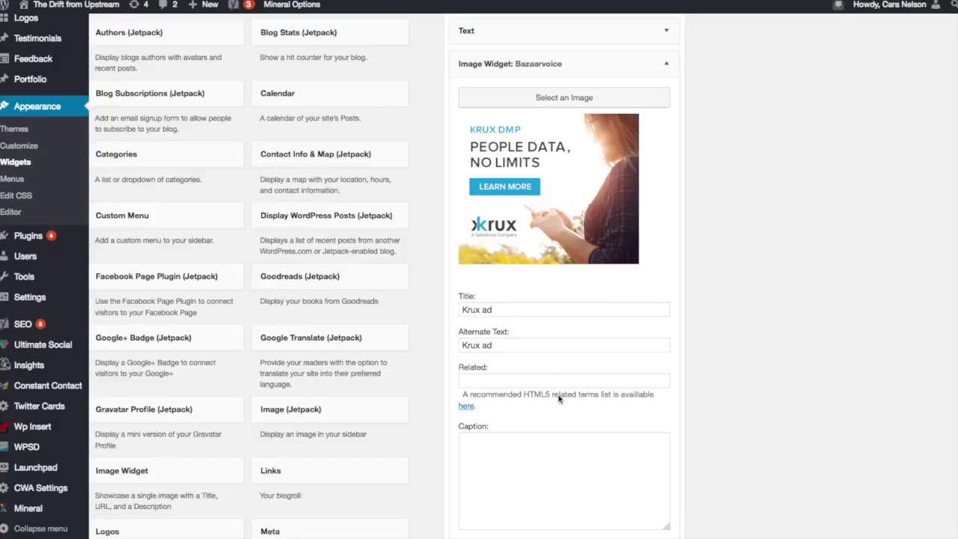
scroll(558, 399, "down", 5)
left_click_drag(562, 406, 444, 402)
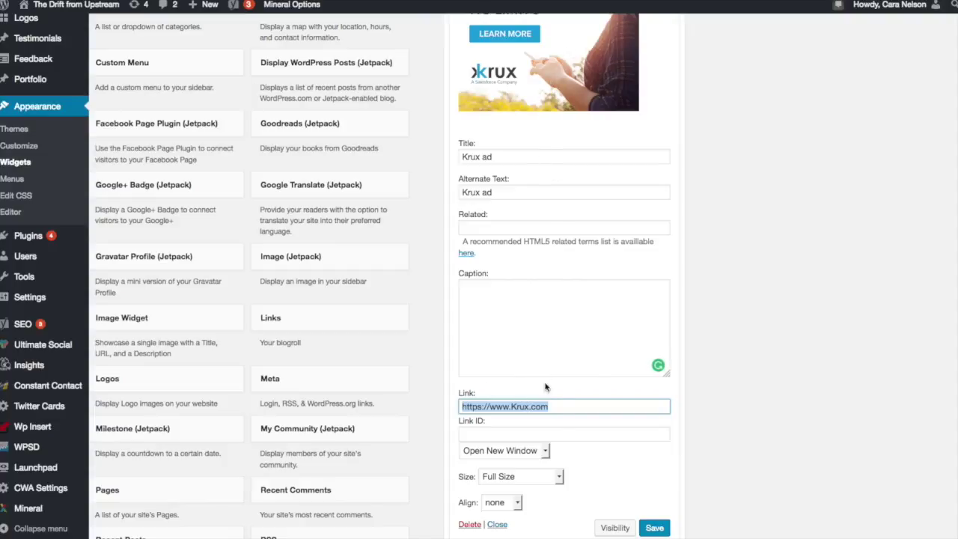
left_click(557, 407)
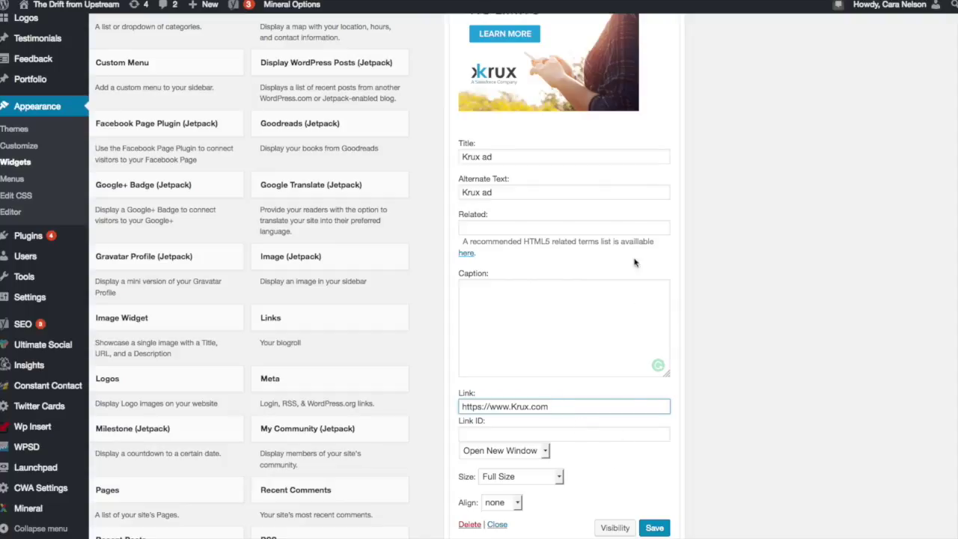
left_click(656, 528)
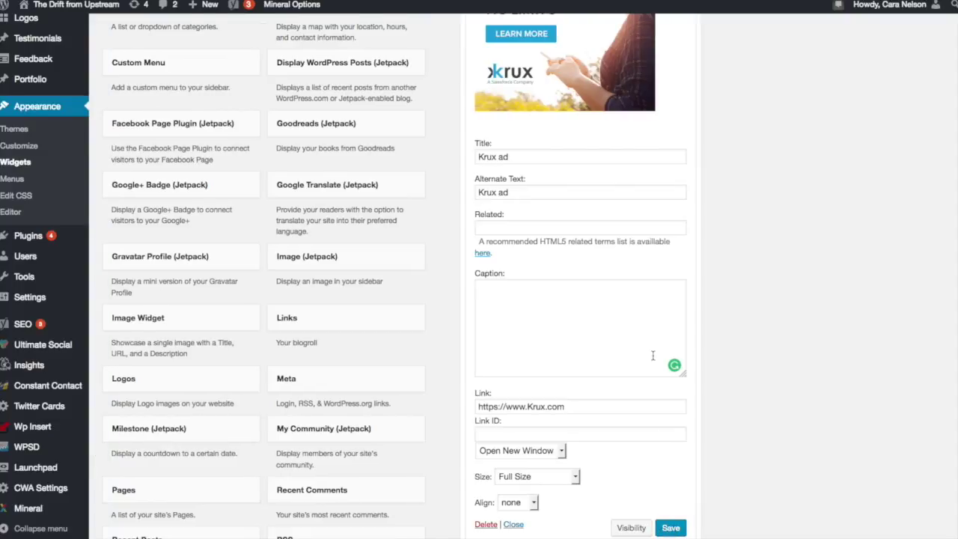
- Clear the Image Widget's title, save the widget, and test the Krux ad on the site's page
scroll(653, 359, "up", 4)
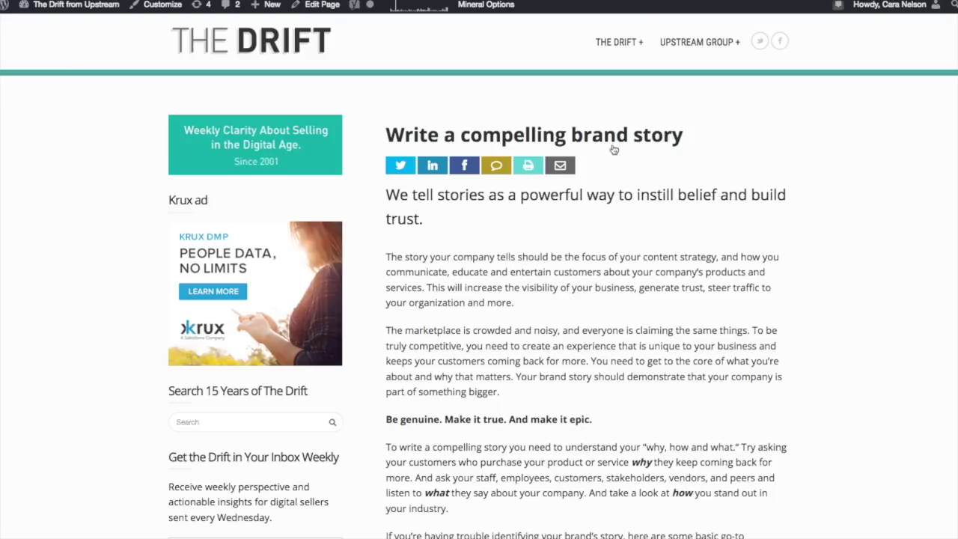
left_click(500, 10)
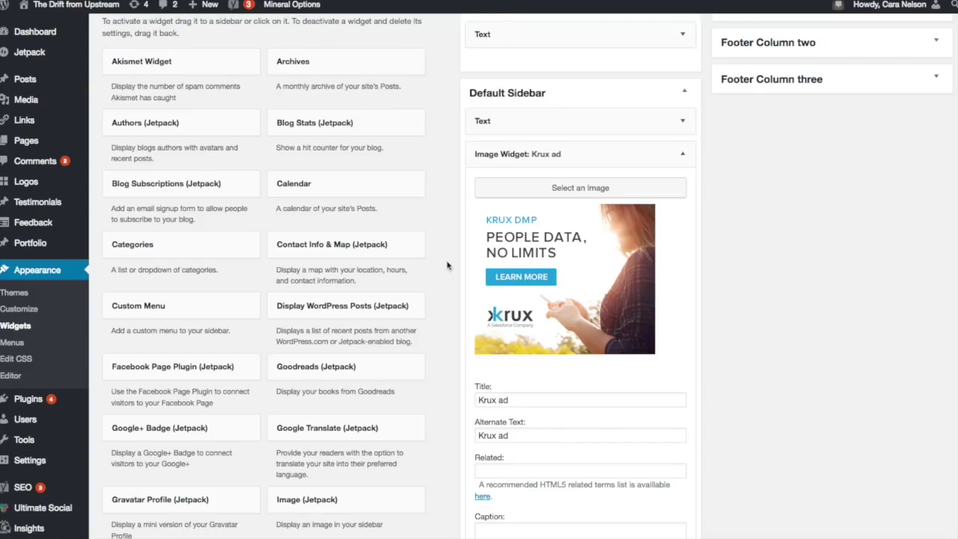
triple_click(532, 400)
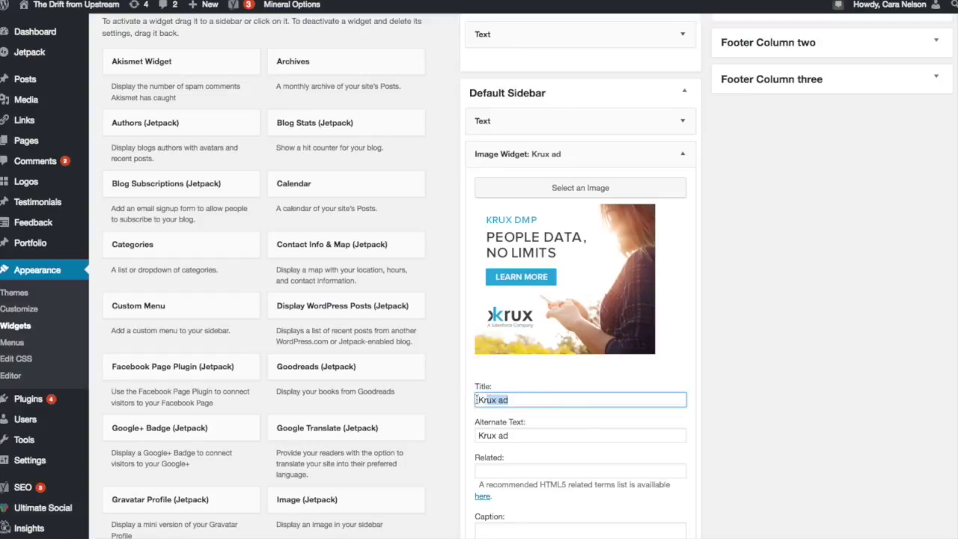
key("BackSpace")
scroll(678, 362, "down", 5)
scroll(676, 404, "down", 1)
left_click(672, 458)
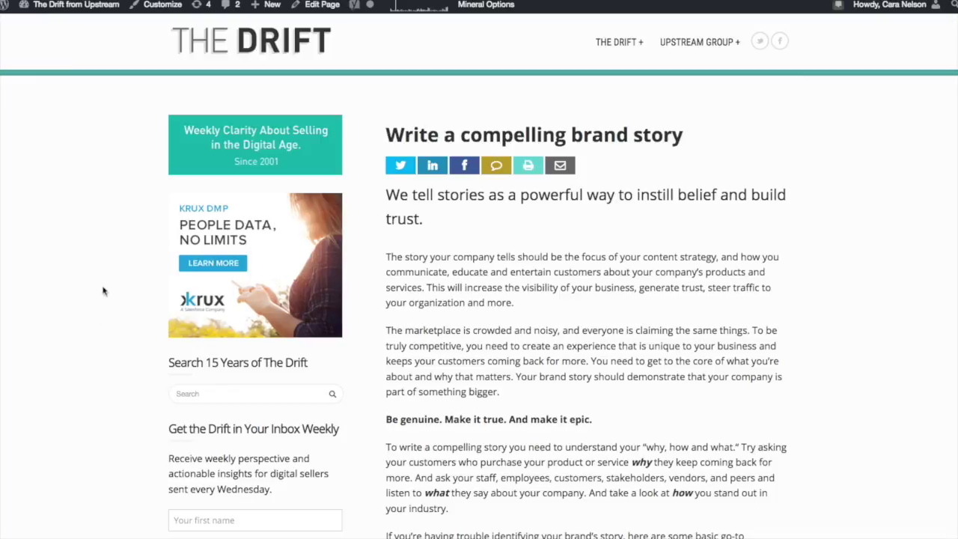
left_click(265, 274)
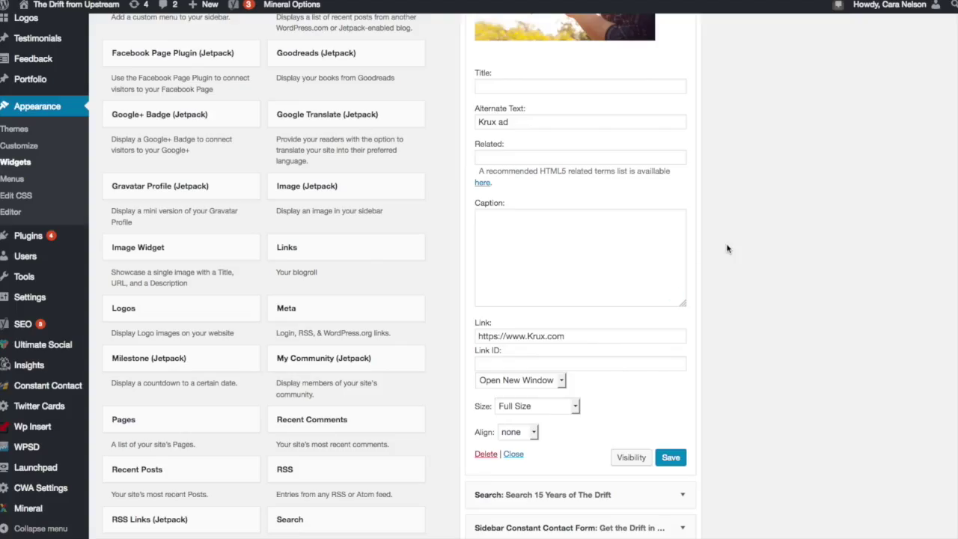
- Collapse the Default Sidebar's Image Widget and expand the Text widget in the mobile sidebar
scroll(727, 249, "up", 3)
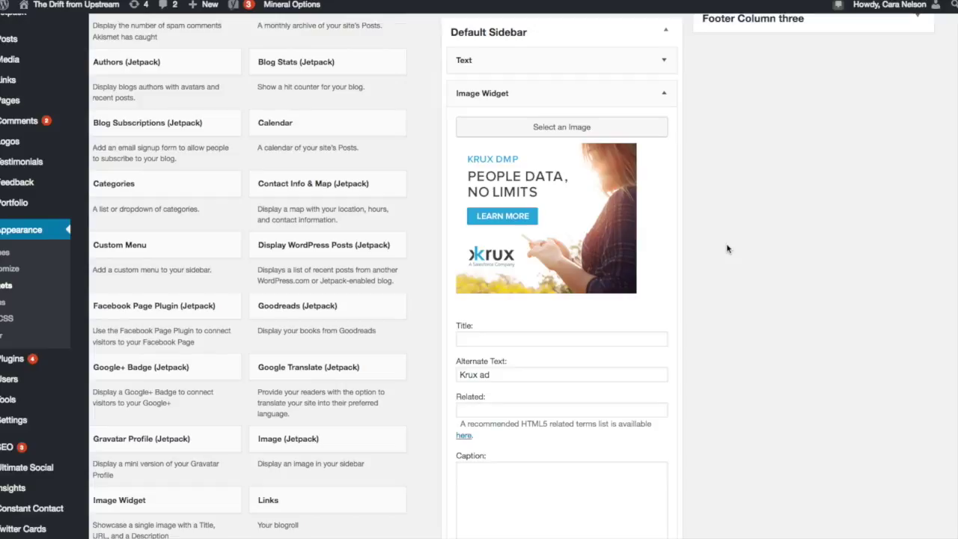
left_click(665, 96)
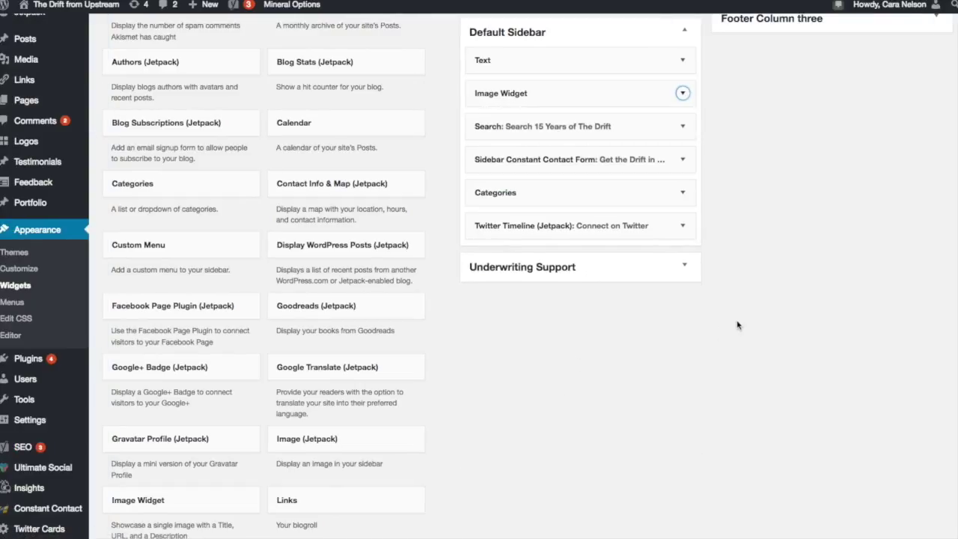
scroll(738, 325, "up", 5)
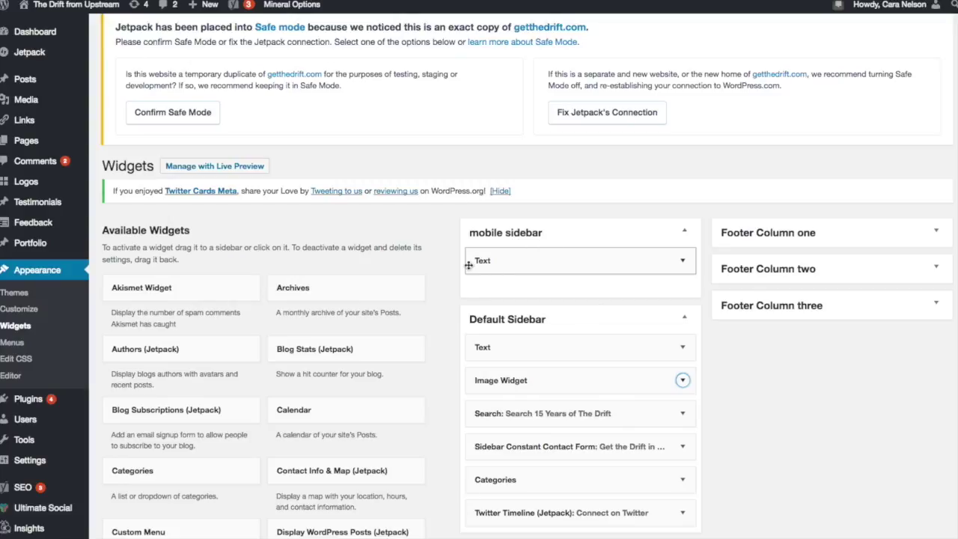
left_click(683, 261)
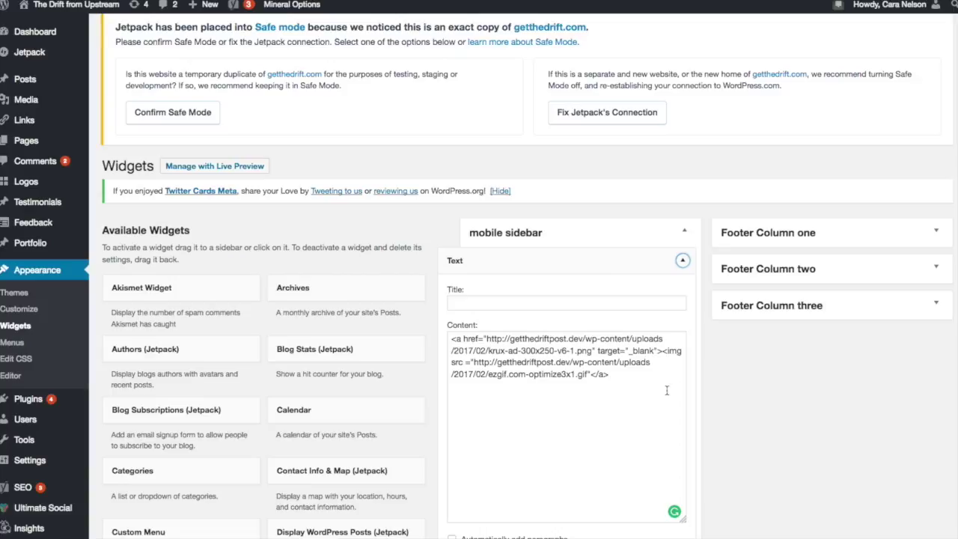
scroll(701, 347, "down", 3)
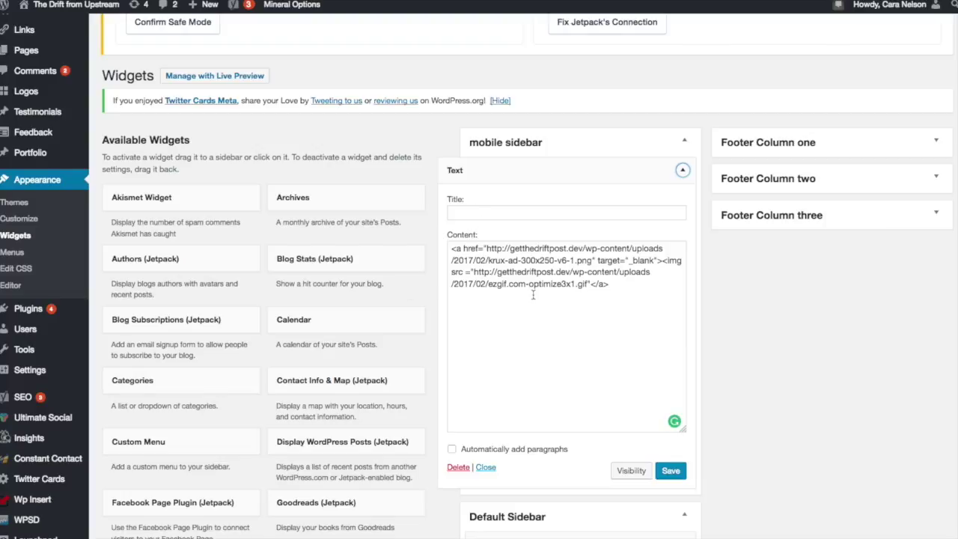
scroll(533, 294, "down", 5)
scroll(533, 294, "up", 5)
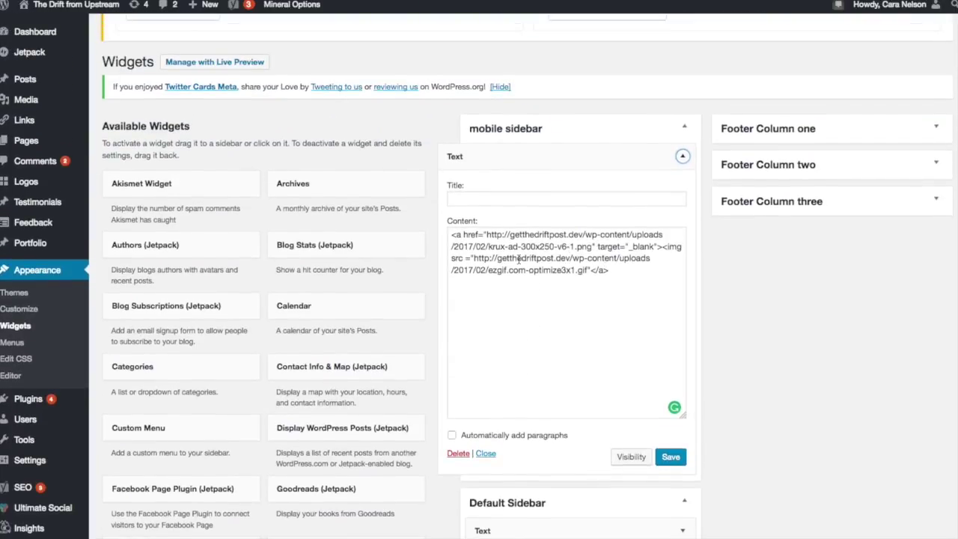
left_click(473, 257)
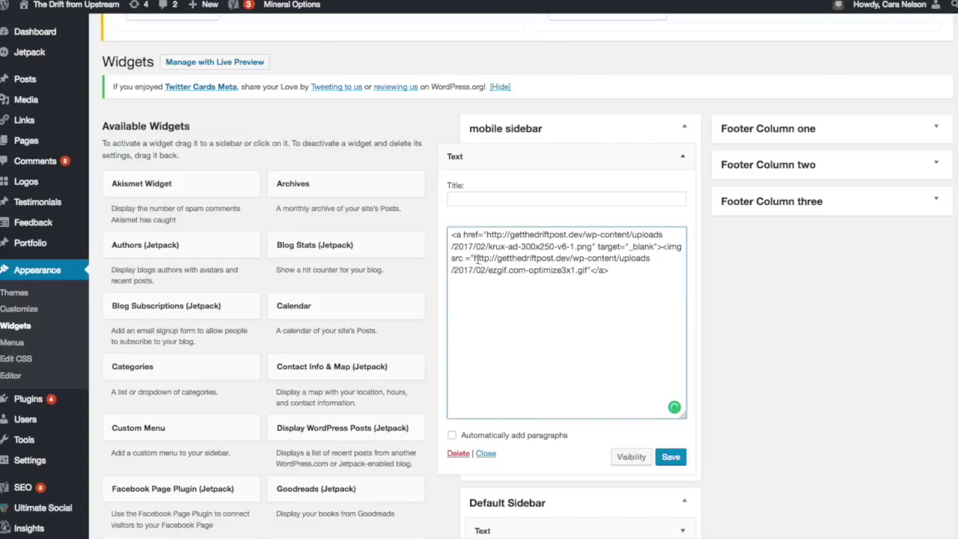
left_click_drag(473, 258, 551, 269)
mouse_move(583, 275)
left_mouse_down()
mouse_move(605, 273)
mouse_move(584, 277)
left_mouse_up()
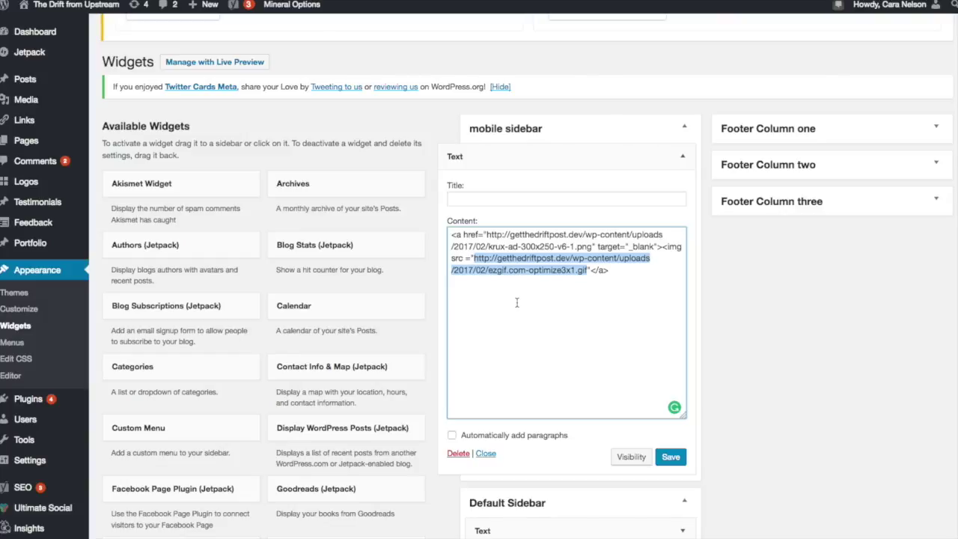
- Copy the file URL of krux-ad-300x250-v6-1.png from the media library through the Default Sidebar's Image Widget, without inserting the image
scroll(516, 303, "down", 5)
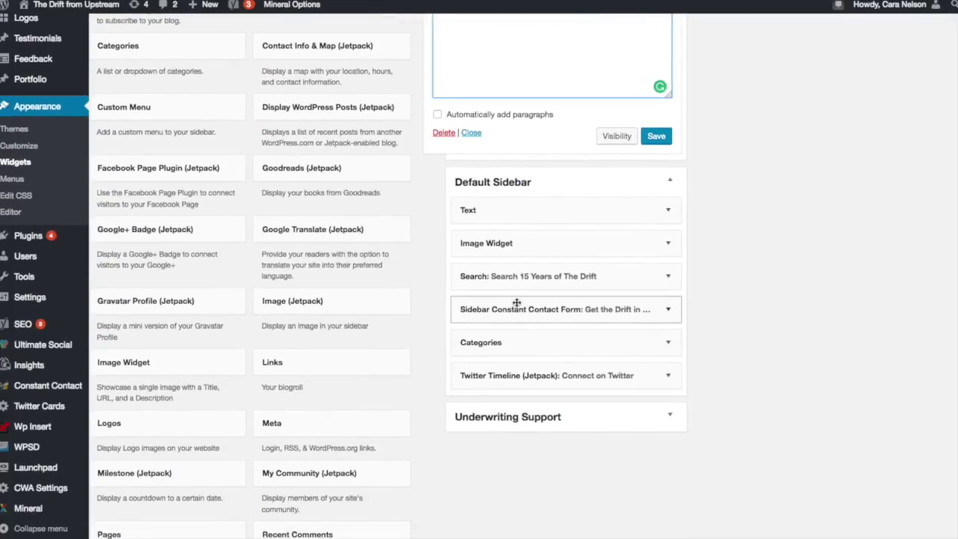
left_click(669, 244)
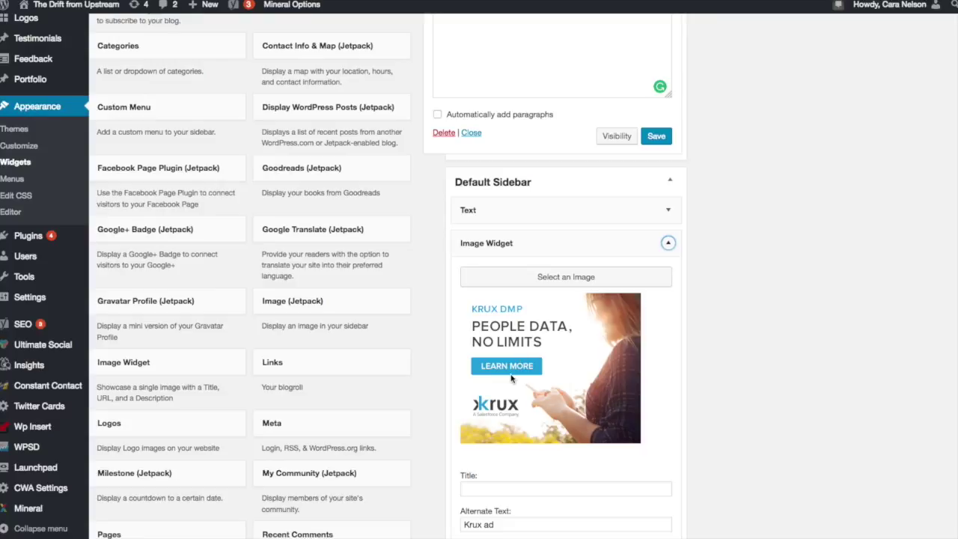
left_click(561, 282)
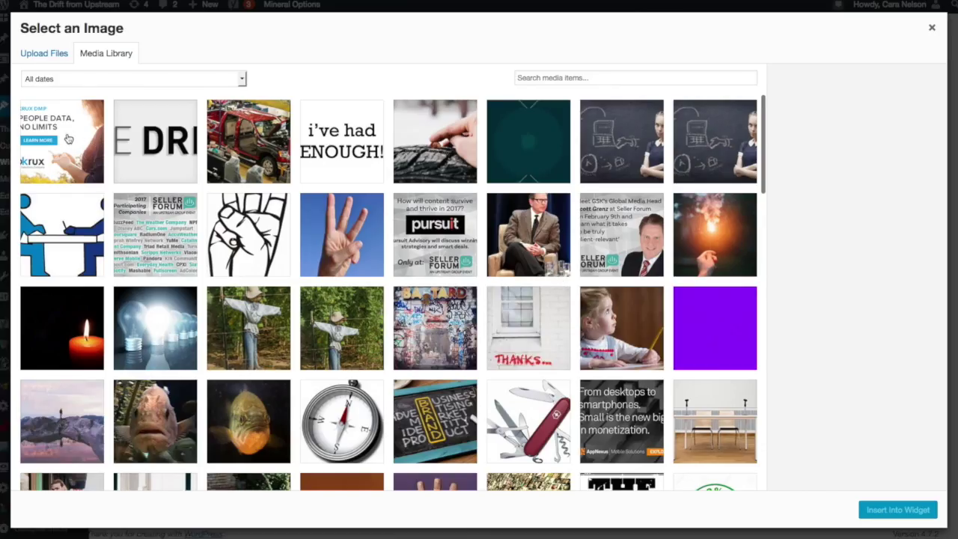
left_click(68, 139)
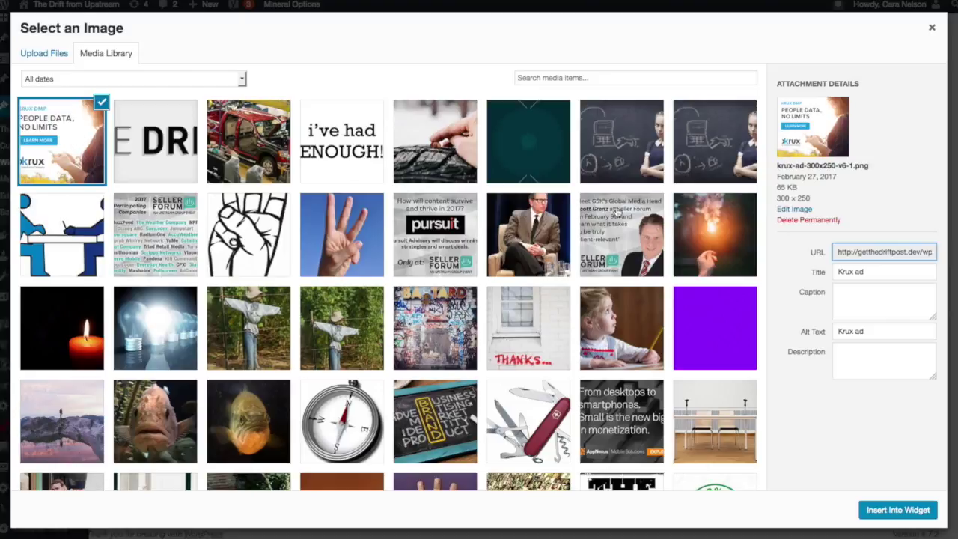
left_click(835, 253)
key("ctrl+c")
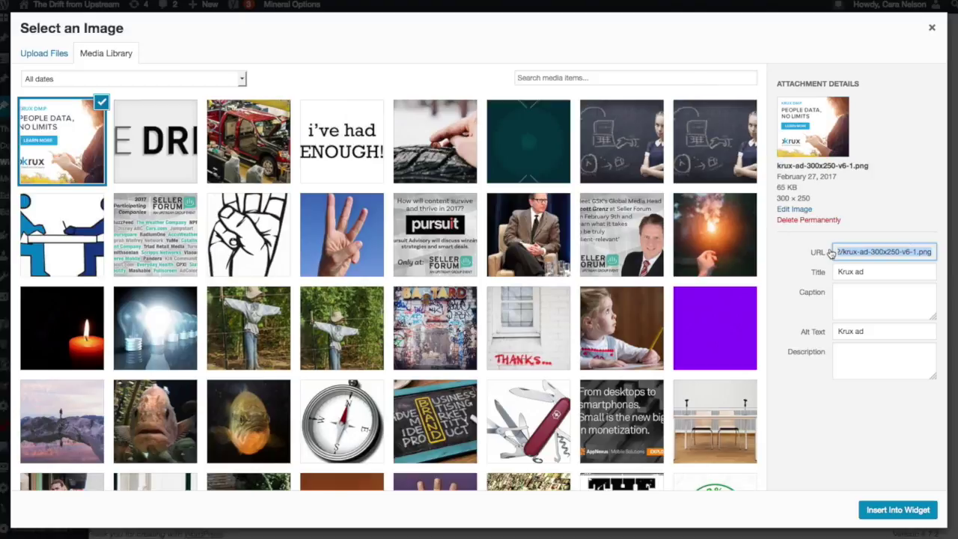
left_click(932, 28)
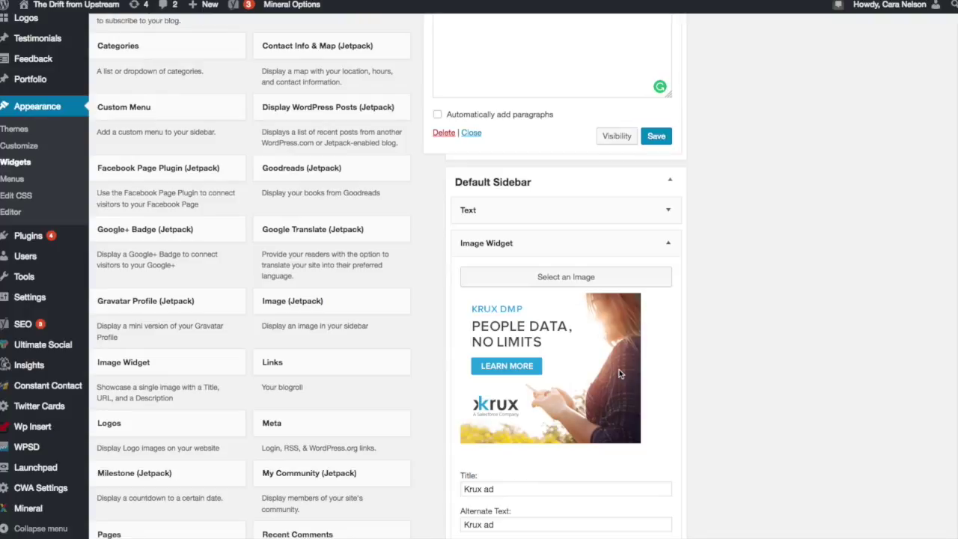
- Replace the img src address in the mobile sidebar's Text widget with the copied krux-ad-300x250-v6-1.png URL
scroll(620, 372, "up", 3)
scroll(620, 373, "up", 7)
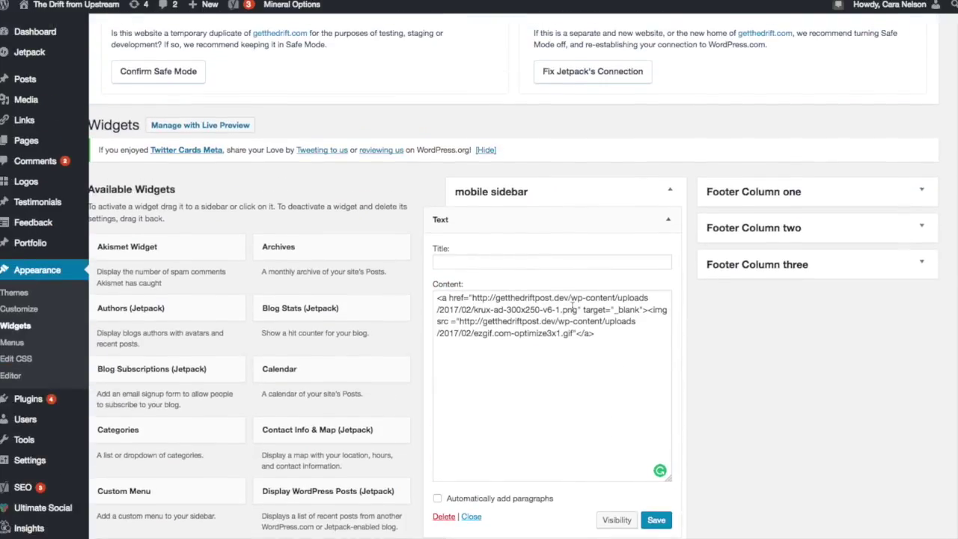
left_click(500, 337)
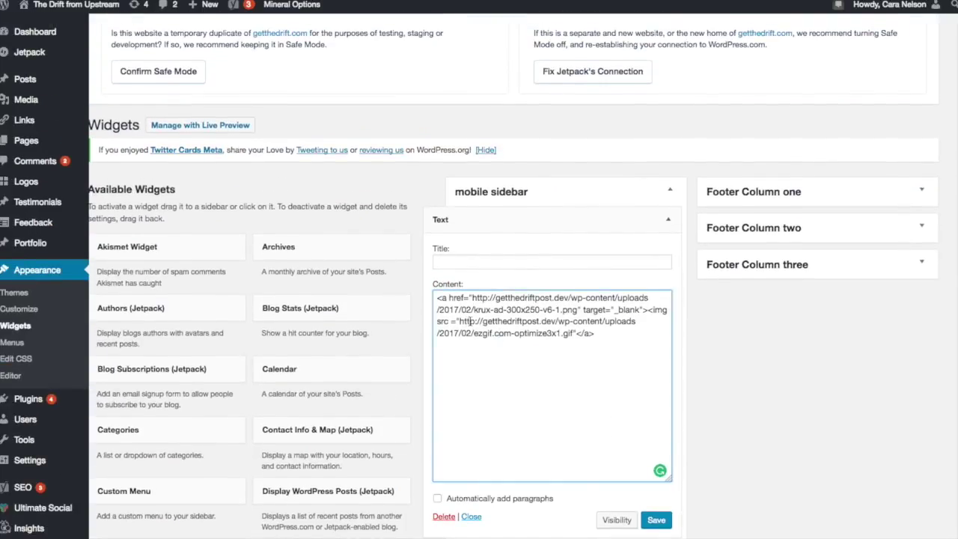
left_click_drag(460, 321, 571, 338)
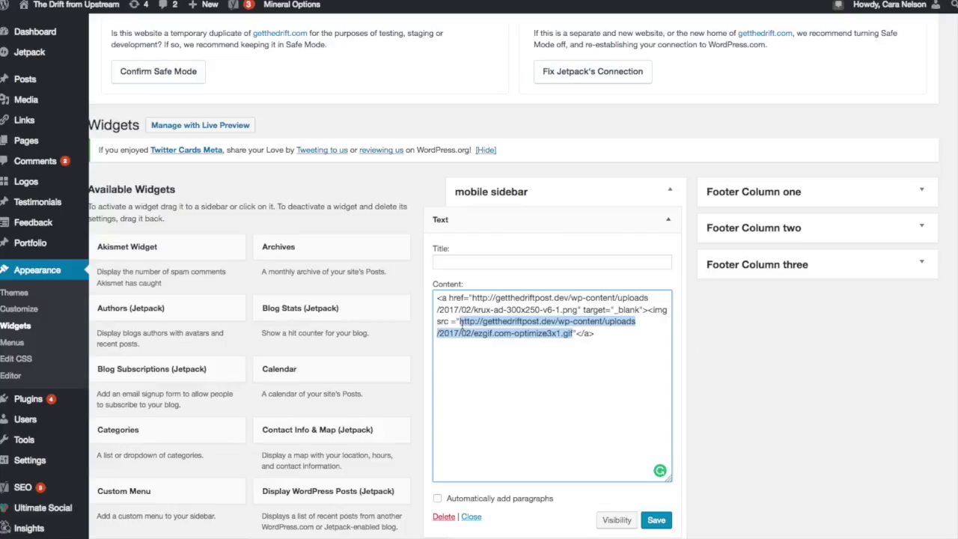
left_click_drag(565, 335, 579, 337)
key("ctrl+v")
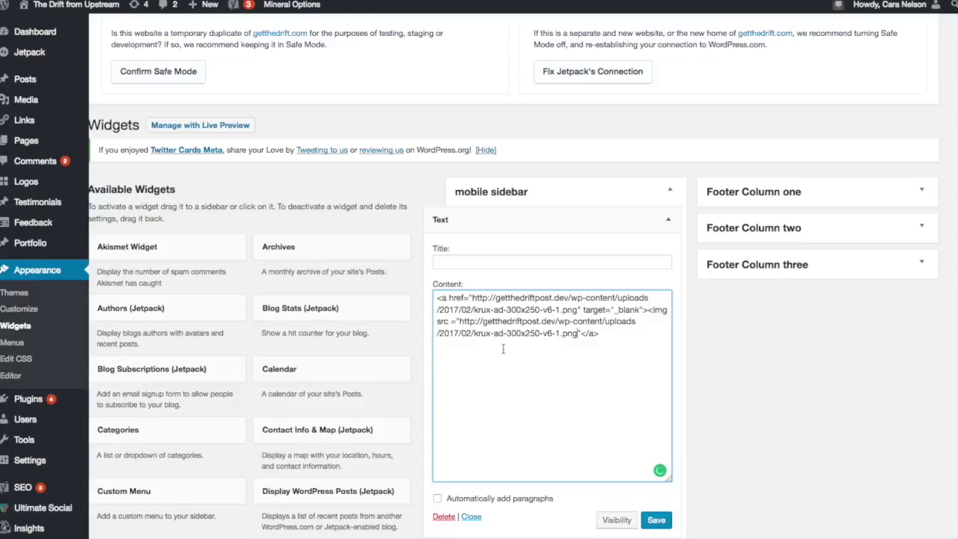
key("Left")
key("Left")
key("Left")
key("Left")
key("Left")
scroll(504, 367, "down", 3)
scroll(504, 367, "down", 7)
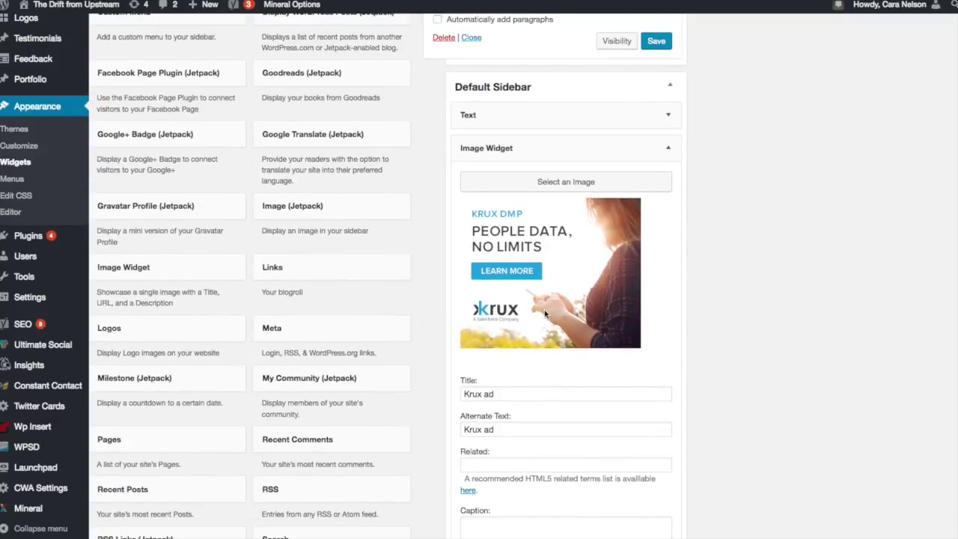
scroll(544, 310, "down", 2)
scroll(544, 310, "down", 4)
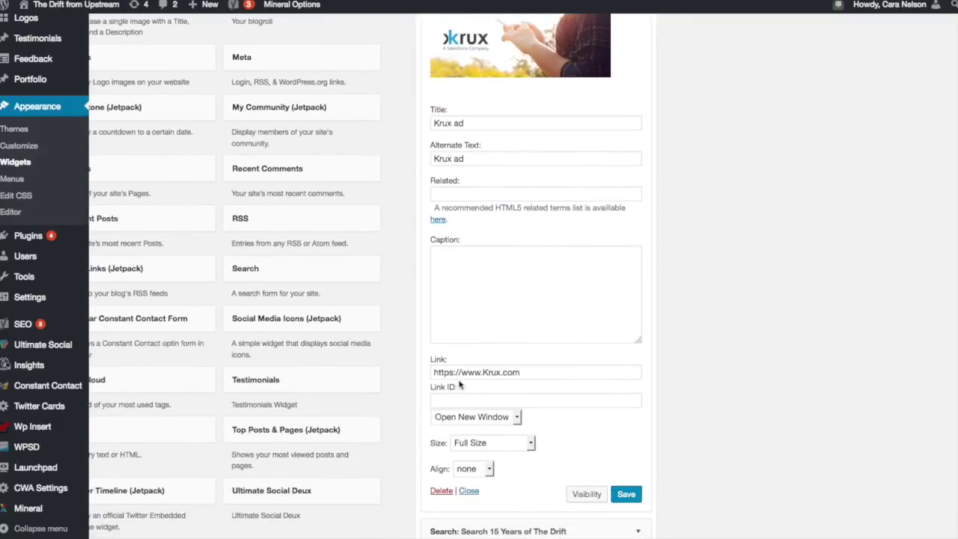
left_click_drag(536, 372, 418, 369)
key("ctrl+c")
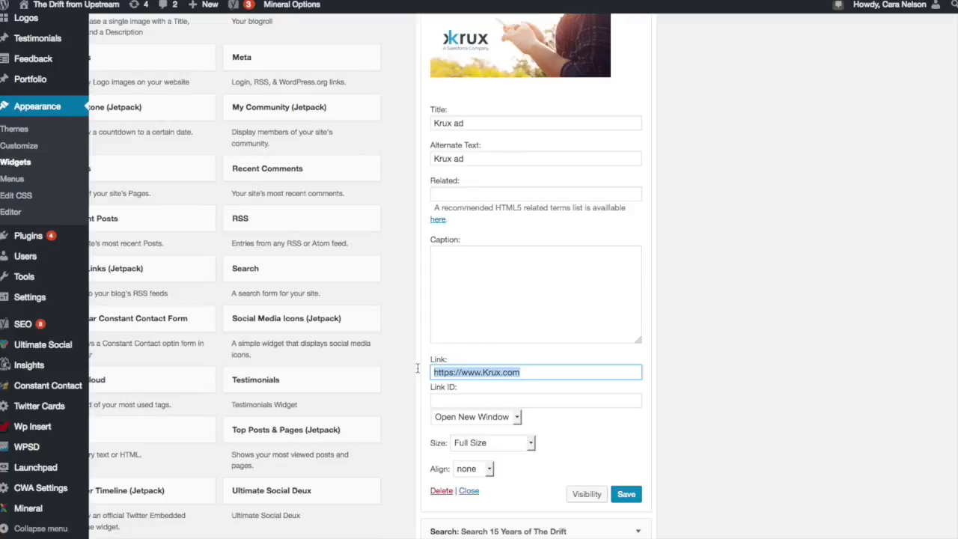
scroll(418, 368, "up", 8)
scroll(600, 288, "up", 3)
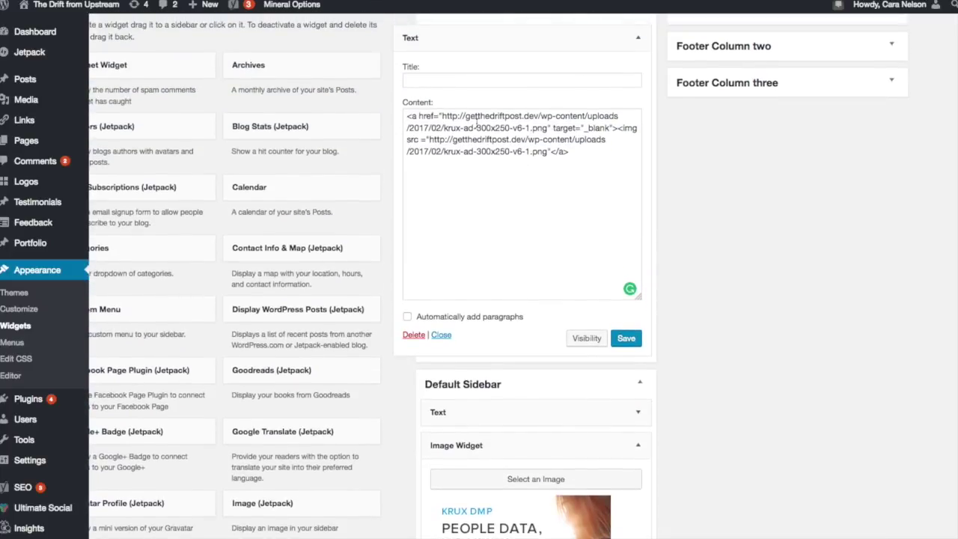
left_click(442, 115)
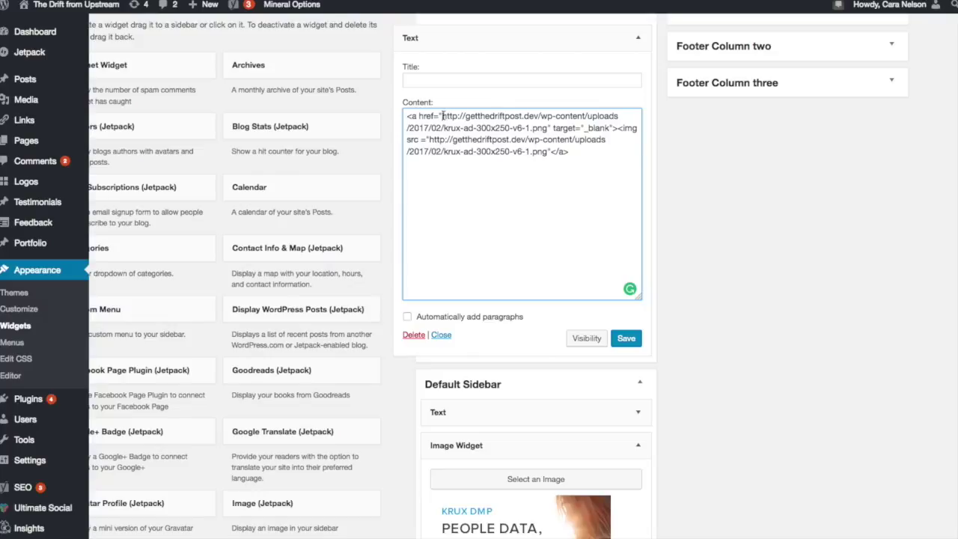
left_click_drag(443, 116, 547, 129)
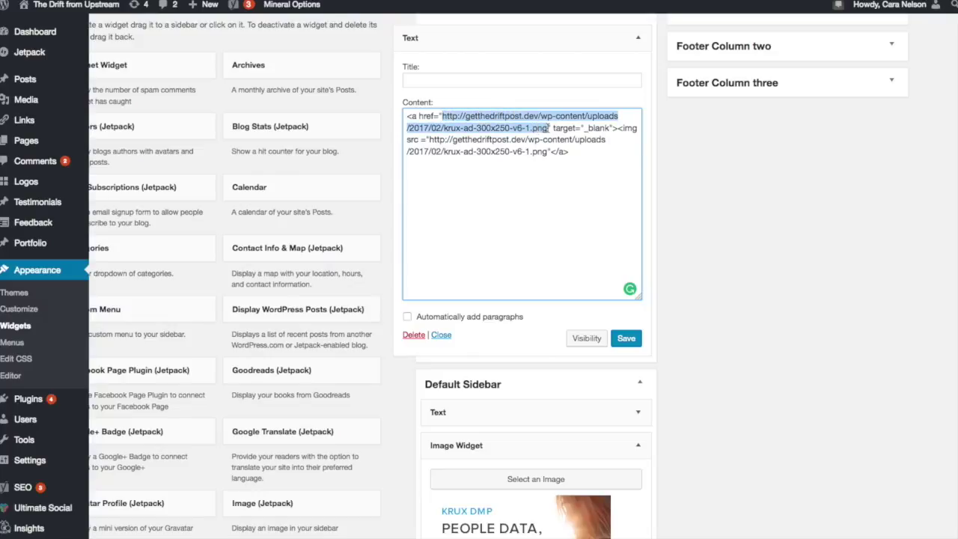
key("ctrl+v")
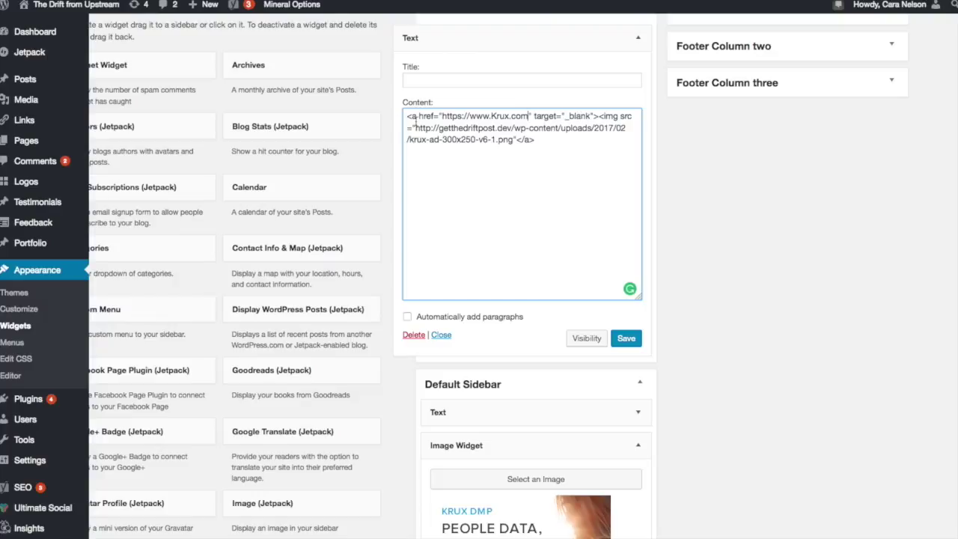
left_click(626, 340)
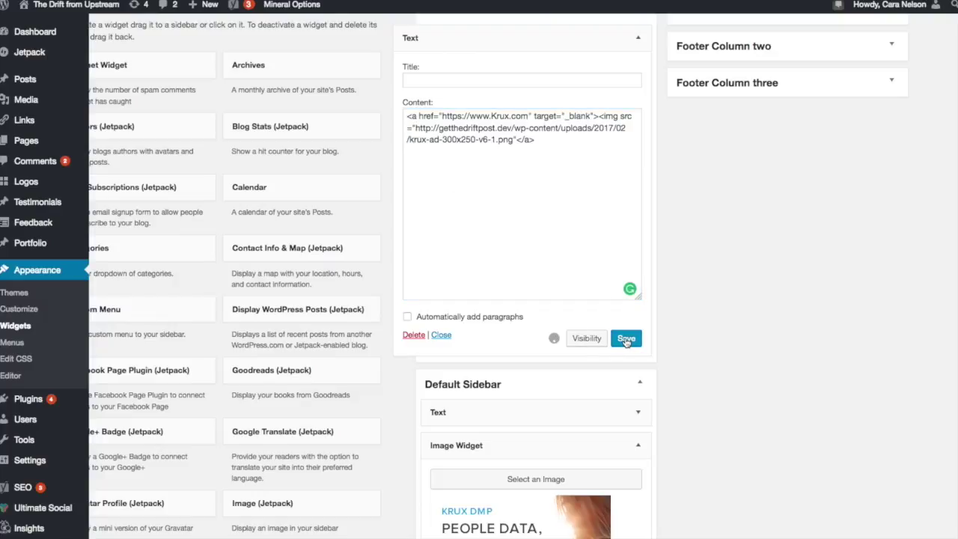